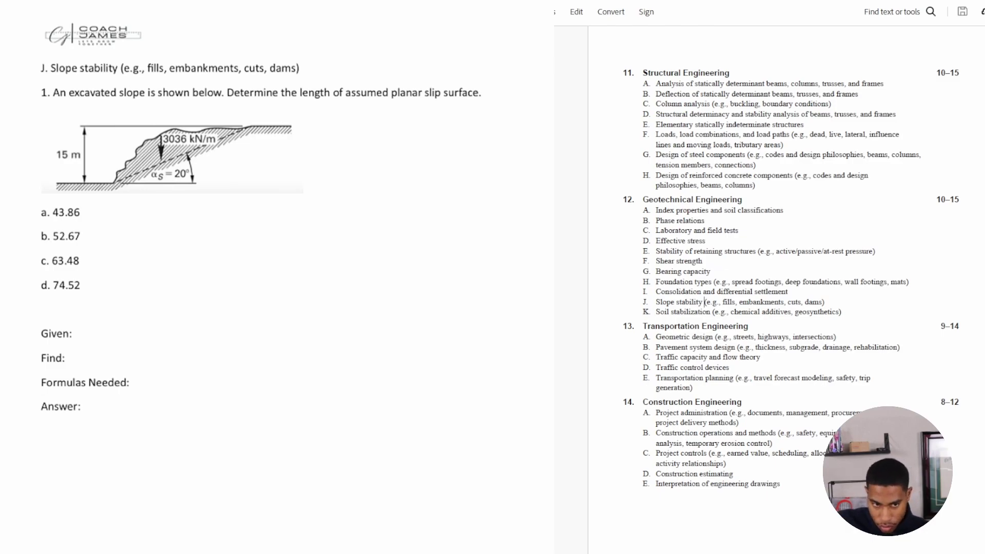
# Handwrite the givens beside Given: weight of soil, angle, and height of excavation.
pyautogui.click(86, 335)
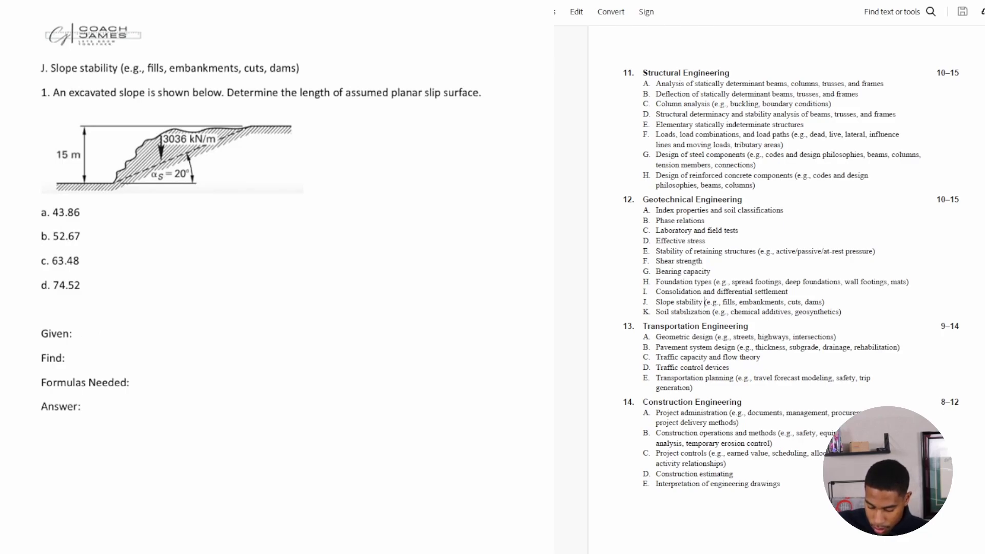
pyautogui.moveTo(84, 334); pyautogui.dragTo(106, 344)
pyautogui.moveTo(110, 330); pyautogui.dragTo(158, 340)
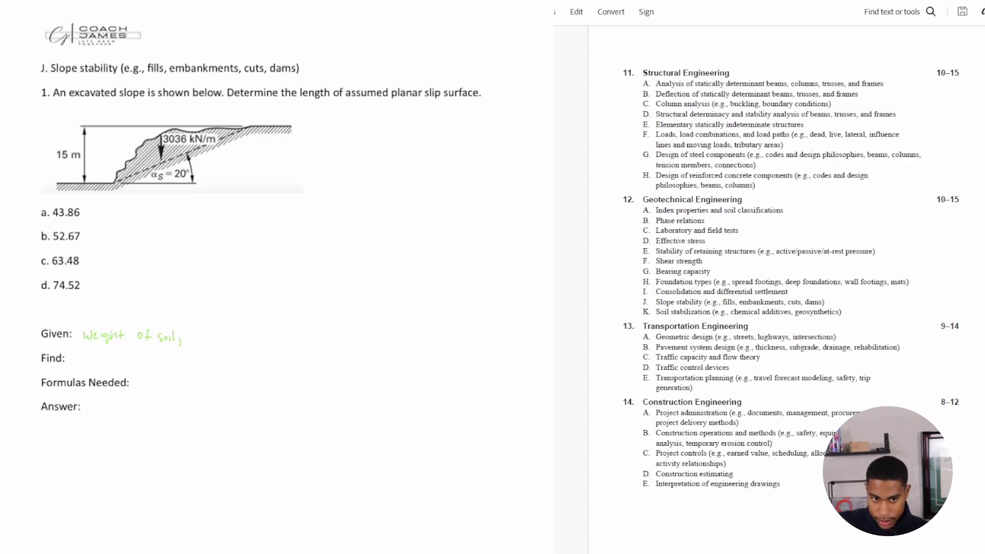
pyautogui.moveTo(191, 337); pyautogui.dragTo(198, 343)
pyautogui.moveTo(203, 338)
pyautogui.mouseDown()
pyautogui.moveTo(199, 347)
pyautogui.moveTo(211, 345)
pyautogui.mouseUp()
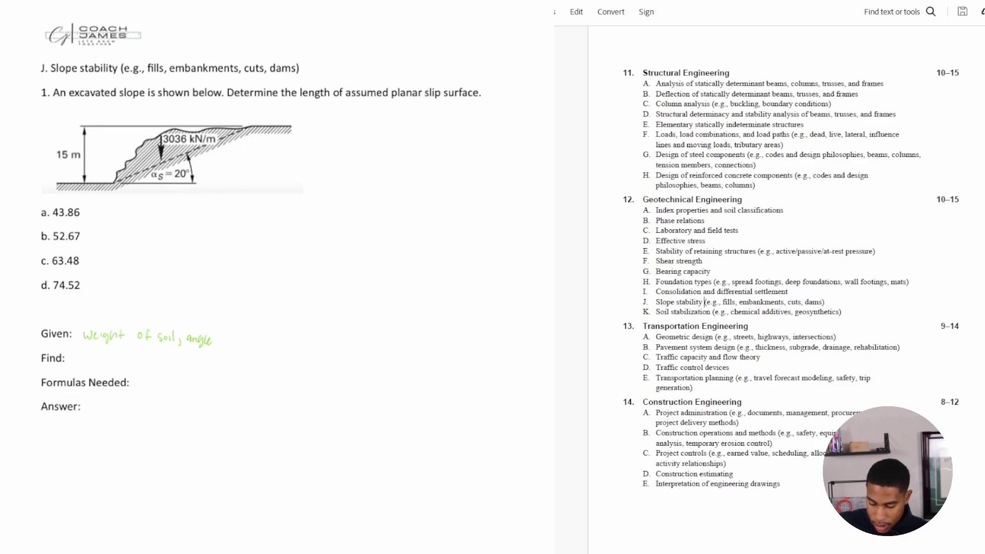
pyautogui.moveTo(227, 332); pyautogui.dragTo(244, 349)
pyautogui.moveTo(247, 333)
pyautogui.mouseDown()
pyautogui.moveTo(254, 342)
pyautogui.moveTo(308, 342)
pyautogui.mouseUp()
pyautogui.moveTo(310, 337); pyautogui.dragTo(334, 342)
pyautogui.moveTo(330, 337); pyautogui.dragTo(353, 342)
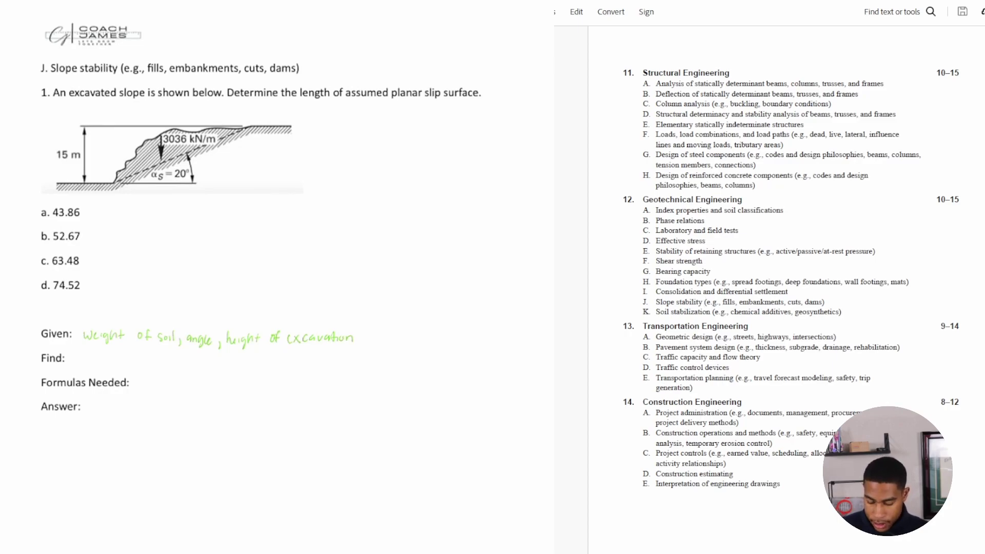
# Write 'length of assumed planar slip surface' beside Find.
pyautogui.moveTo(80, 352); pyautogui.dragTo(81, 365)
pyautogui.moveTo(83, 360)
pyautogui.mouseDown()
pyautogui.moveTo(97, 371)
pyautogui.moveTo(113, 366)
pyautogui.mouseUp()
pyautogui.moveTo(127, 360); pyautogui.dragTo(125, 360)
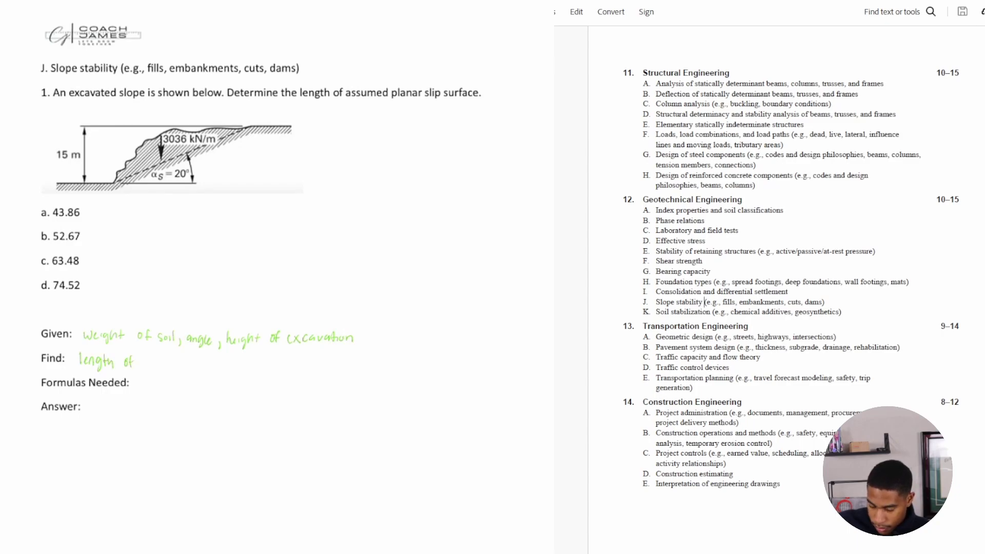
pyautogui.moveTo(159, 361); pyautogui.dragTo(161, 368)
pyautogui.moveTo(167, 362); pyautogui.dragTo(186, 367)
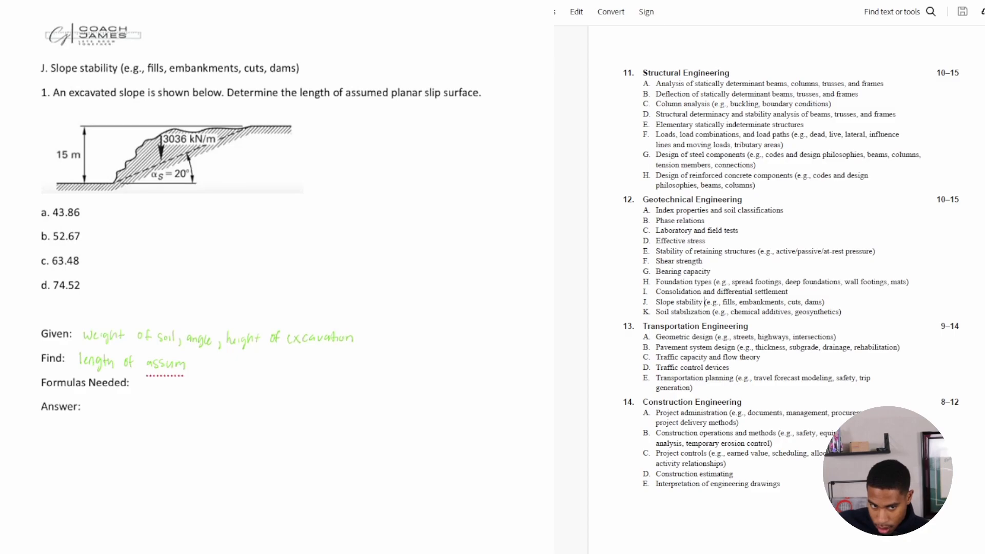
pyautogui.moveTo(193, 365); pyautogui.dragTo(197, 368)
pyautogui.moveTo(198, 365); pyautogui.dragTo(216, 365)
pyautogui.moveTo(221, 360); pyautogui.dragTo(222, 371)
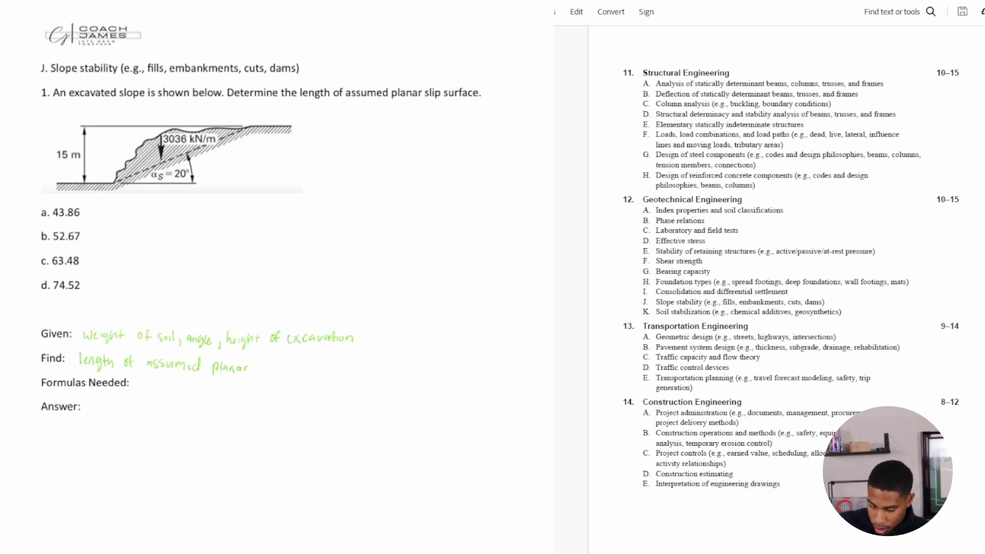
pyautogui.moveTo(265, 363)
pyautogui.mouseDown()
pyautogui.moveTo(259, 370)
pyautogui.moveTo(302, 365)
pyautogui.mouseUp()
pyautogui.moveTo(321, 360)
pyautogui.mouseDown()
pyautogui.moveTo(317, 372)
pyautogui.moveTo(328, 371)
pyautogui.mouseUp()
pyautogui.moveTo(330, 368); pyautogui.dragTo(335, 370)
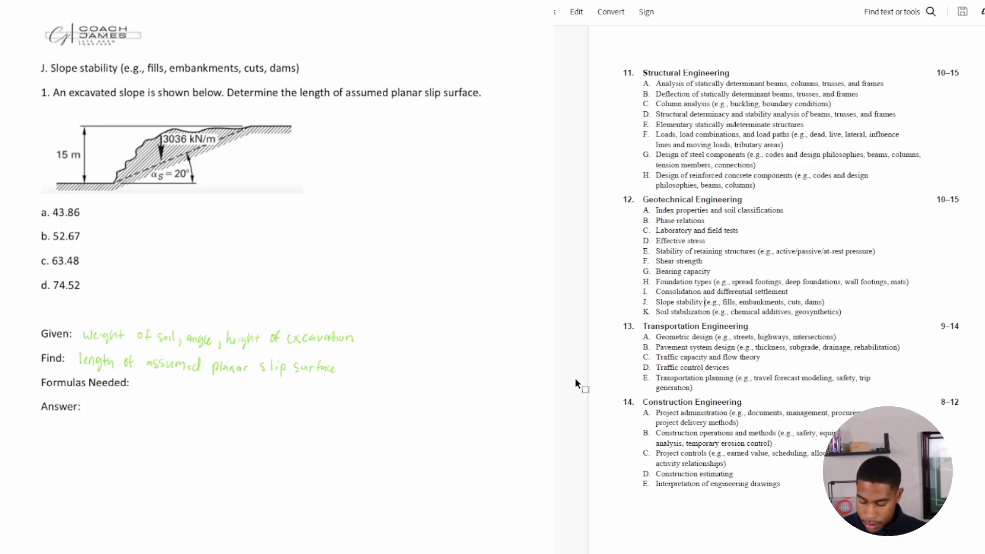
# Search the reference handbook for 'slip surface'.
pyautogui.click(926, 16)
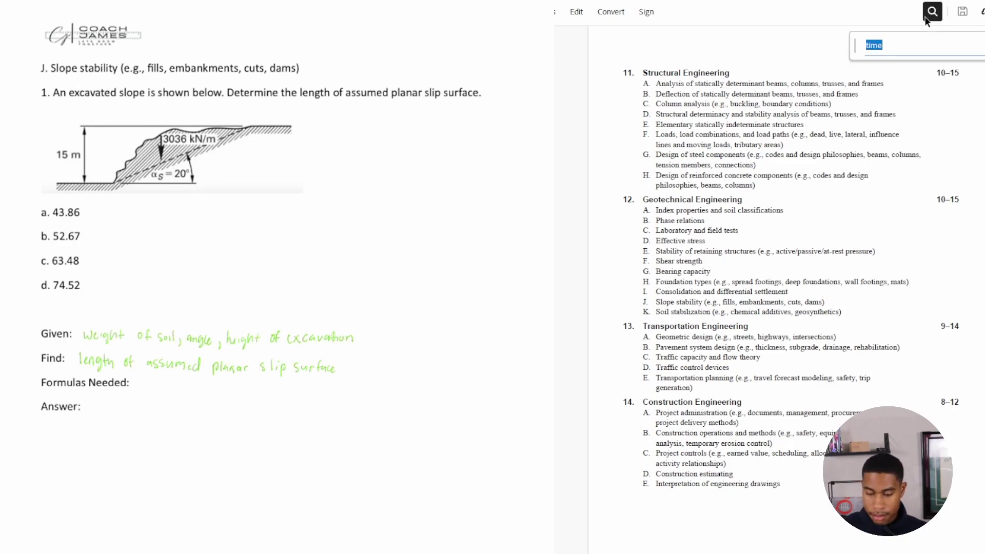
pyautogui.write('pl')
pyautogui.press('BackSpace')
pyautogui.press('BackSpace')
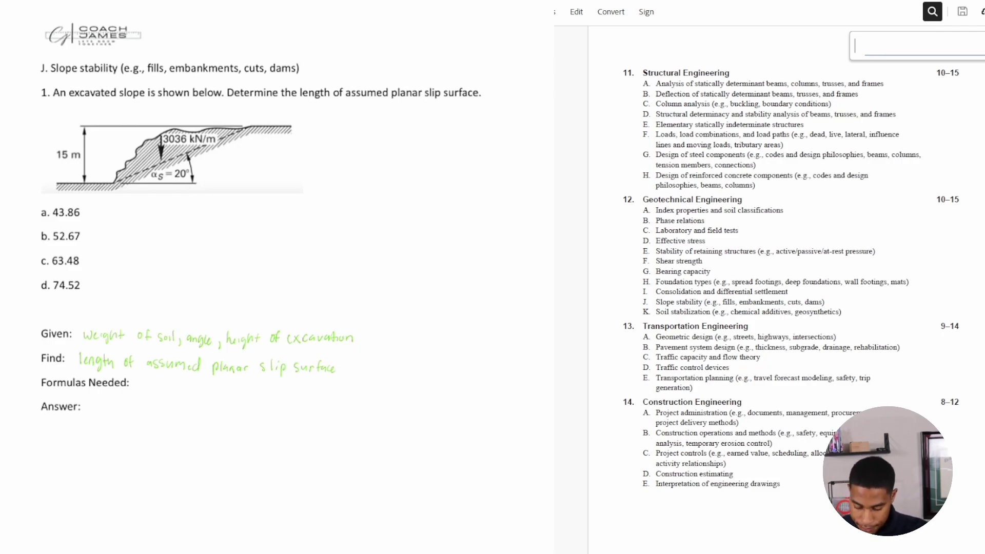
pyautogui.write('slop')
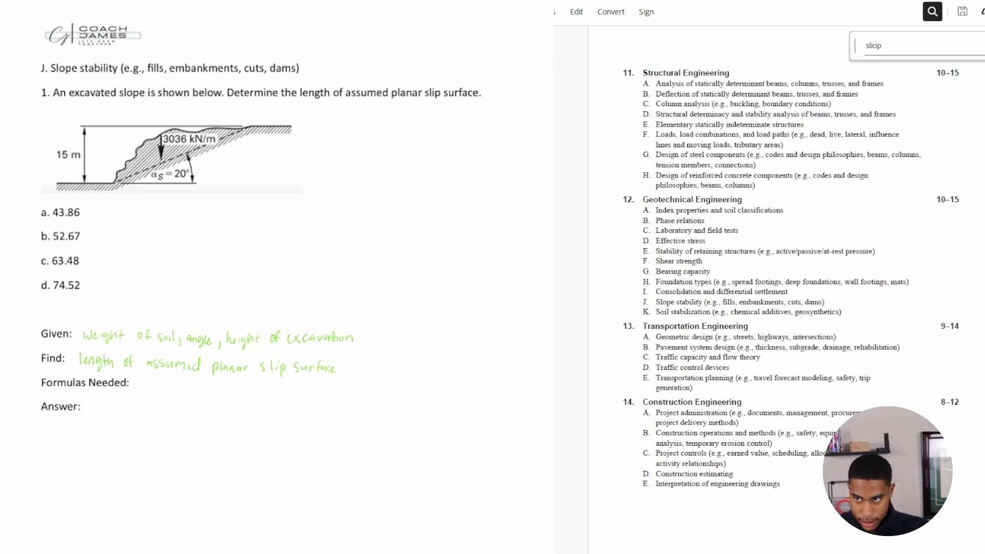
pyautogui.press('BackSpace')
pyautogui.press('BackSpace')
pyautogui.write('ip')
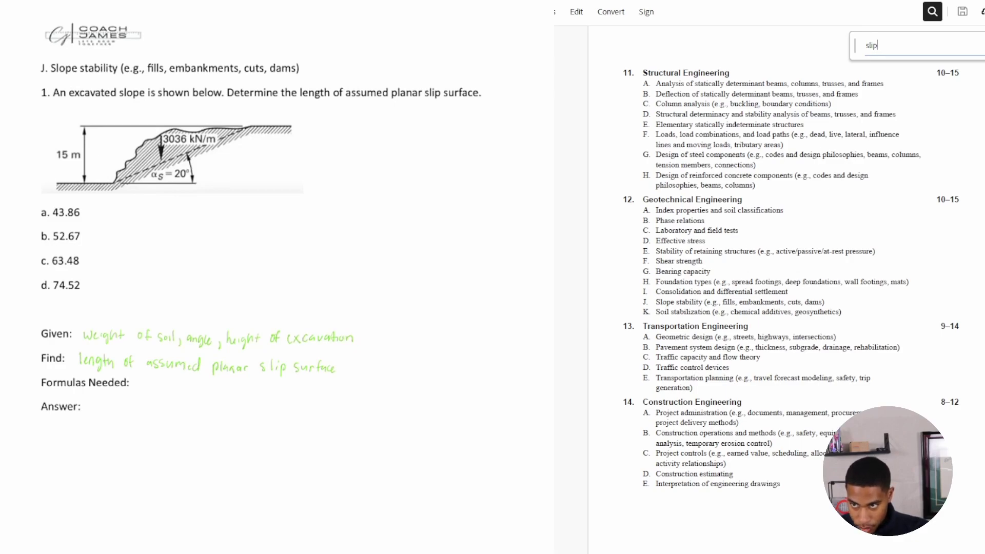
pyautogui.write(' sur')
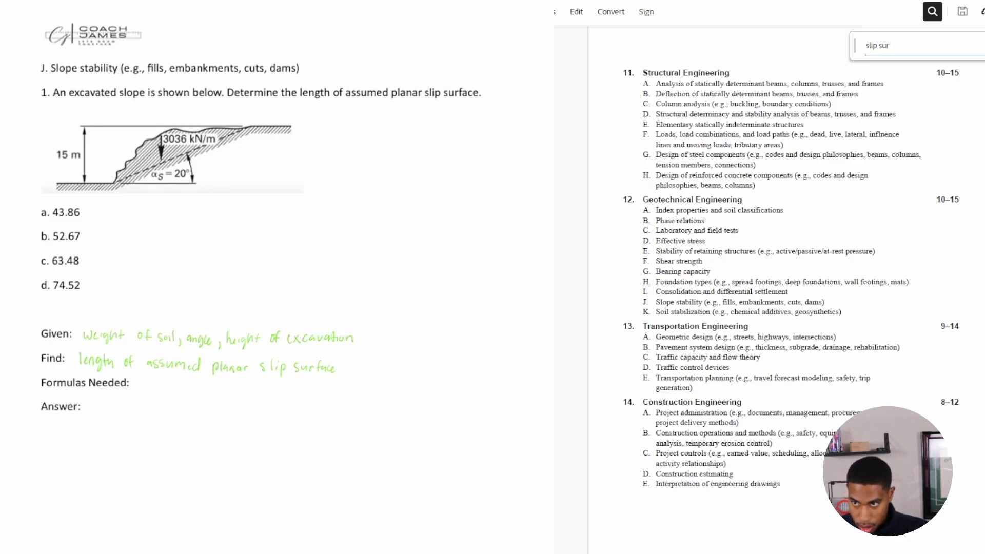
pyautogui.write('face')
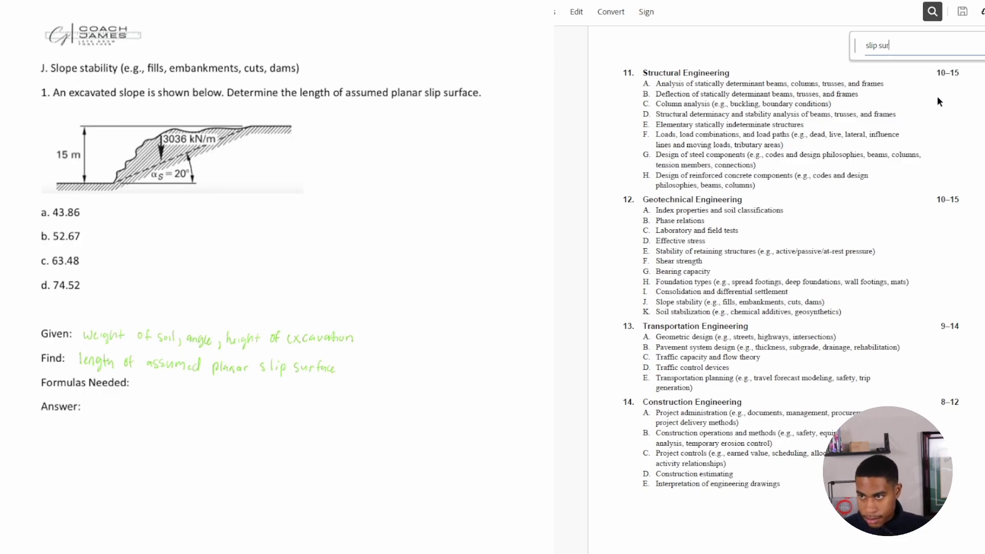
pyautogui.press('Return')
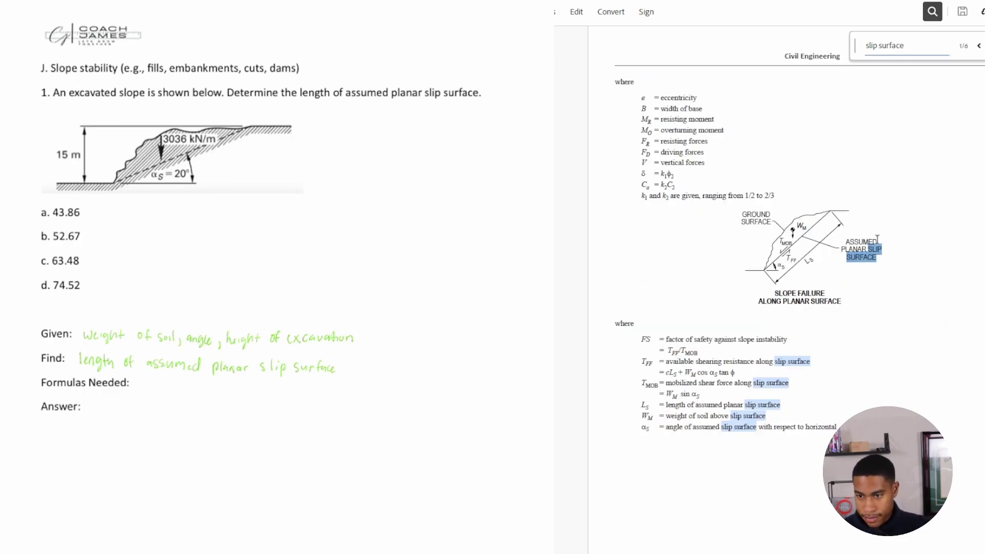
# Step through the matches to the planar slope failure diagram and its definitions.
pyautogui.press('Return')
pyautogui.press('Return')
pyautogui.press('Return')
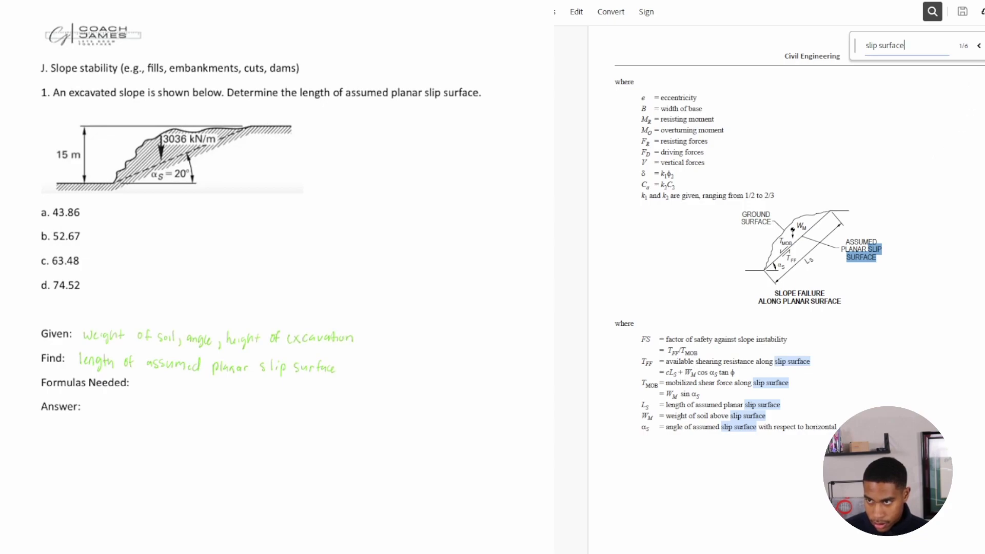
pyautogui.press('Return')
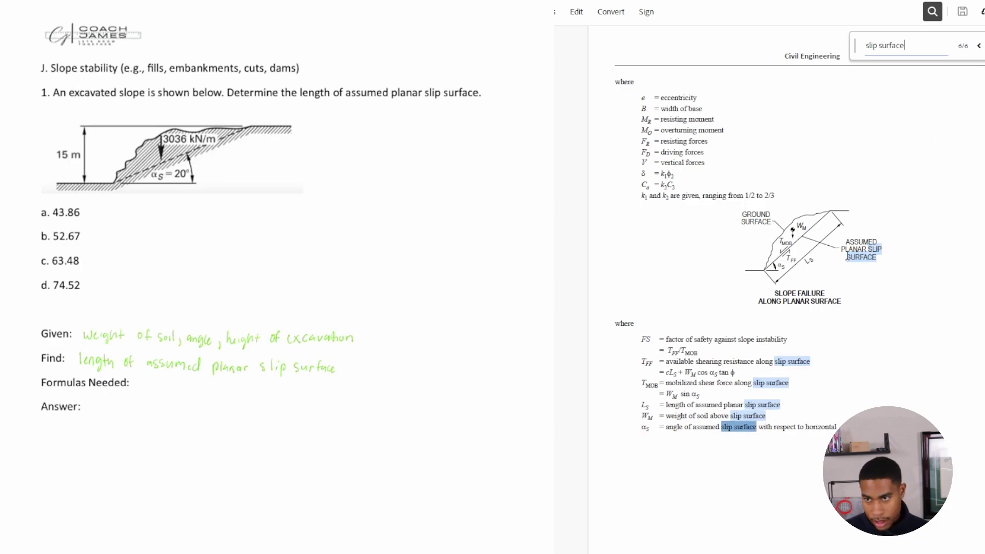
pyautogui.scroll(10, 846, 255)
pyautogui.scroll(-10, 847, 255)
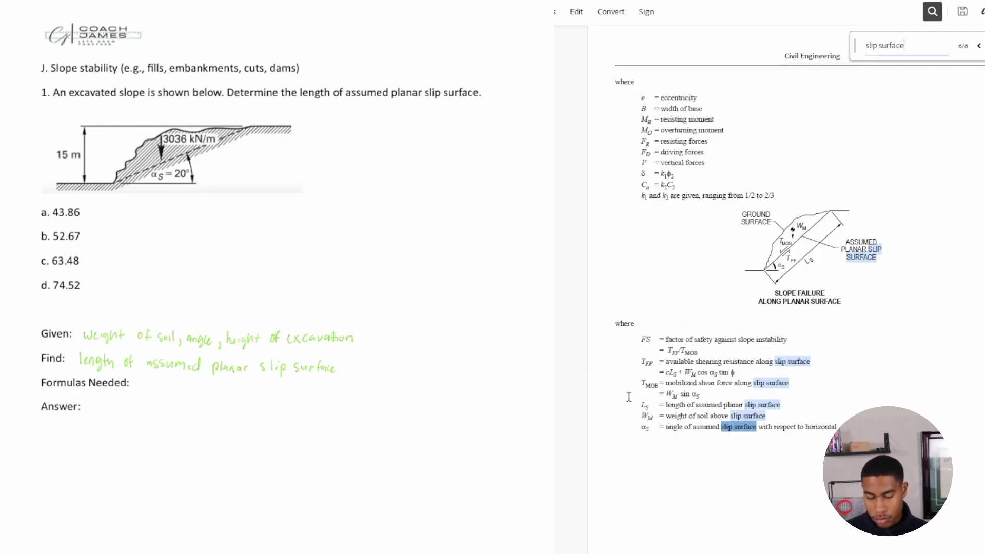
pyautogui.scroll(1, 760, 381)
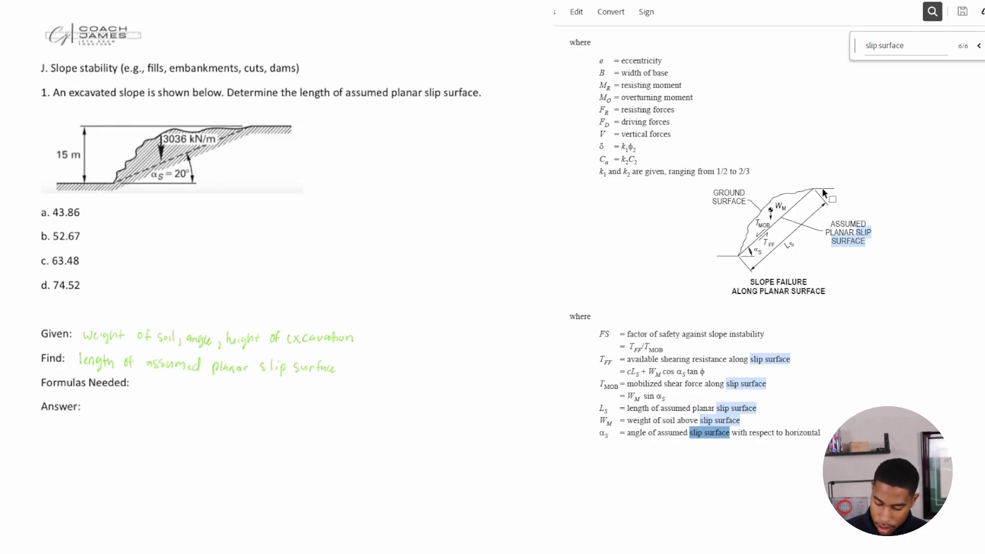
# Highlight the slip line in yellow, trace the base in orange, and begin 'sin 20° ='.
pyautogui.moveTo(111, 191); pyautogui.dragTo(259, 124)
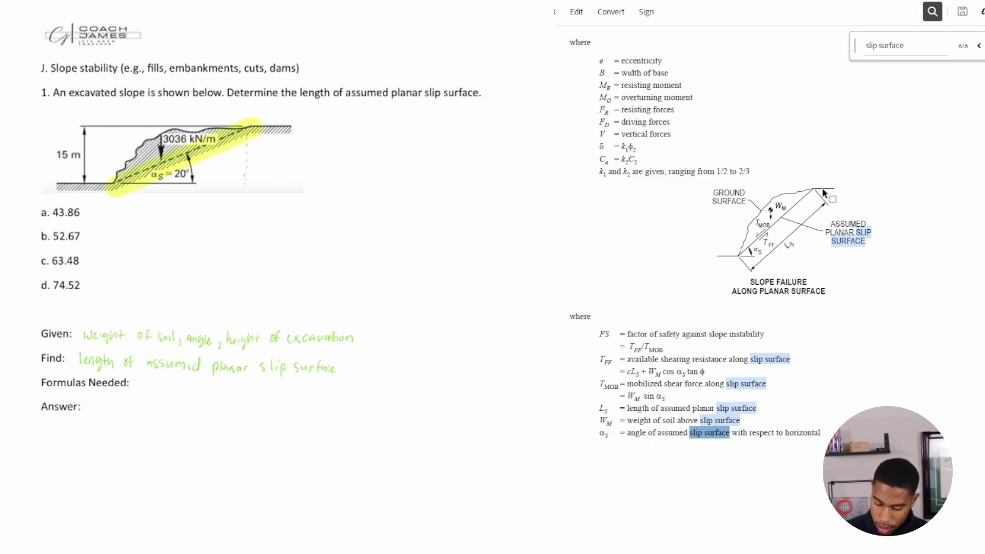
pyautogui.moveTo(197, 184)
pyautogui.mouseDown()
pyautogui.moveTo(244, 186)
pyautogui.moveTo(210, 185)
pyautogui.mouseUp()
pyautogui.moveTo(211, 184); pyautogui.dragTo(182, 185)
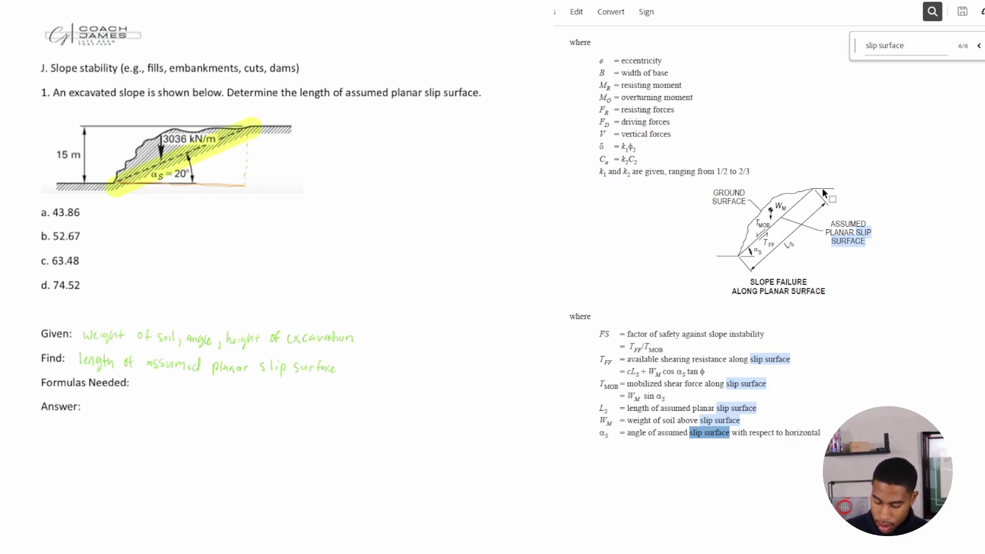
pyautogui.moveTo(153, 389)
pyautogui.mouseDown()
pyautogui.moveTo(149, 397)
pyautogui.moveTo(182, 400)
pyautogui.moveTo(186, 391)
pyautogui.mouseUp()
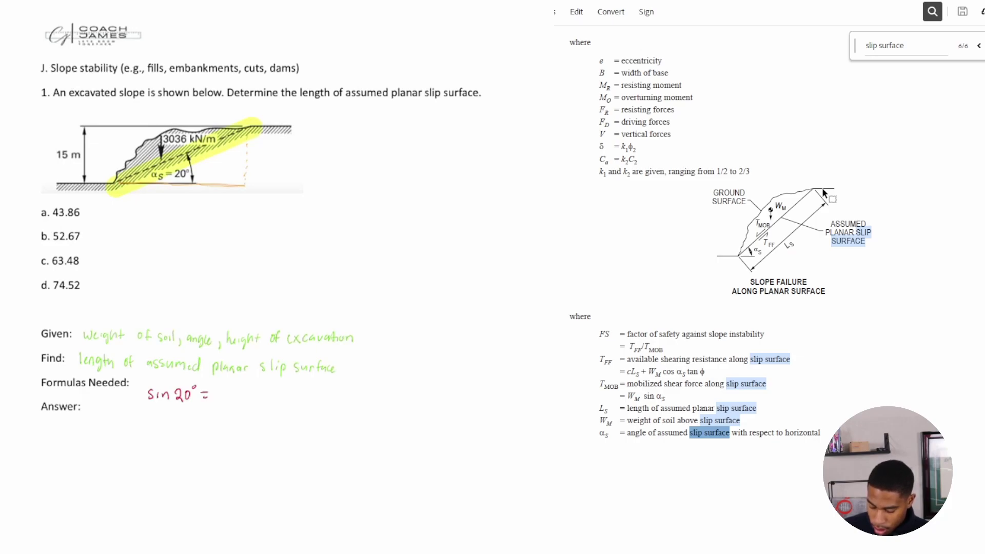
# Complete sin 20° = 15/Ls and solve Ls = 15/sin 20° = 43.86 m.
pyautogui.moveTo(226, 387)
pyautogui.mouseDown()
pyautogui.moveTo(238, 404)
pyautogui.moveTo(233, 424)
pyautogui.mouseUp()
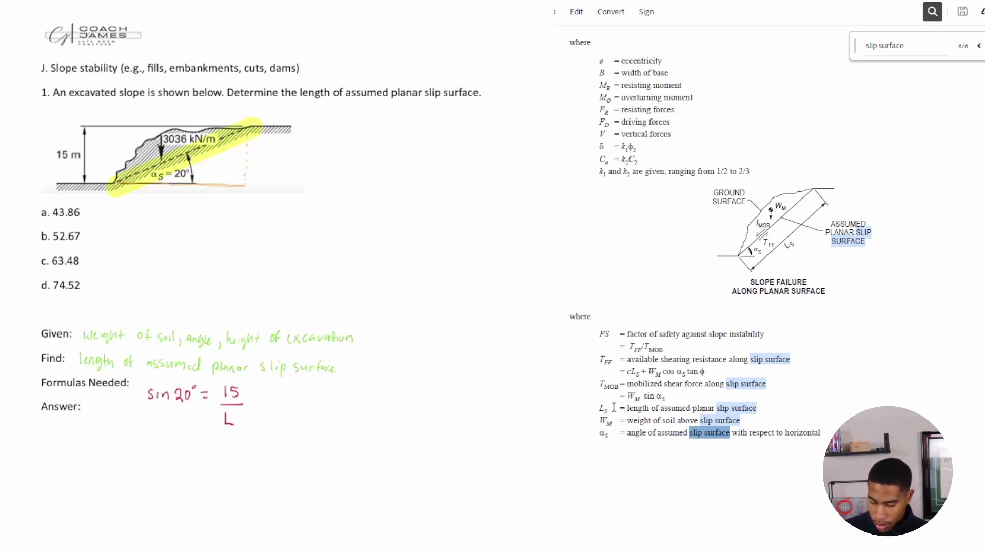
pyautogui.moveTo(243, 424); pyautogui.dragTo(238, 428)
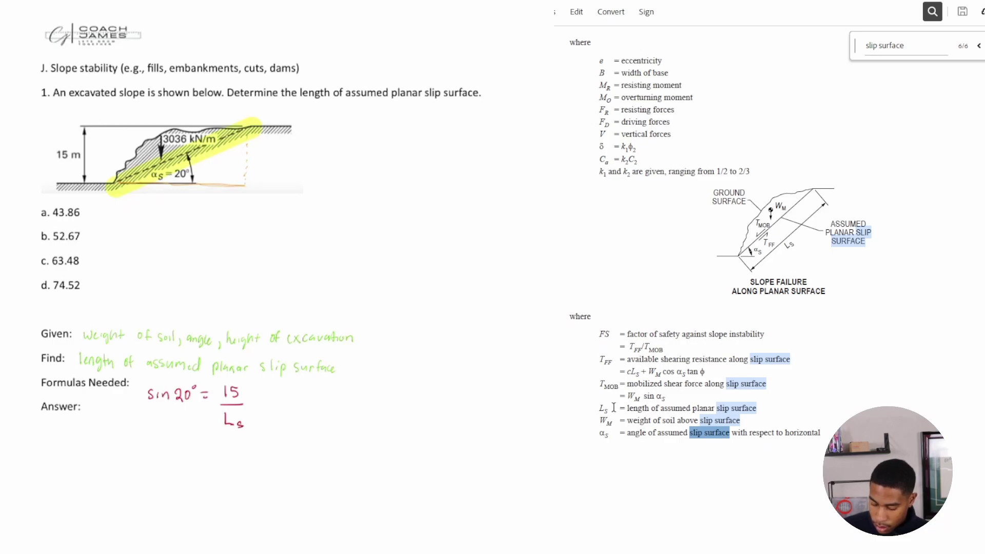
pyautogui.moveTo(179, 440)
pyautogui.mouseDown()
pyautogui.moveTo(174, 447)
pyautogui.moveTo(221, 444)
pyautogui.moveTo(235, 454)
pyautogui.moveTo(206, 472)
pyautogui.moveTo(237, 472)
pyautogui.mouseUp()
pyautogui.moveTo(241, 462); pyautogui.dragTo(270, 445)
pyautogui.moveTo(261, 449); pyautogui.dragTo(318, 450)
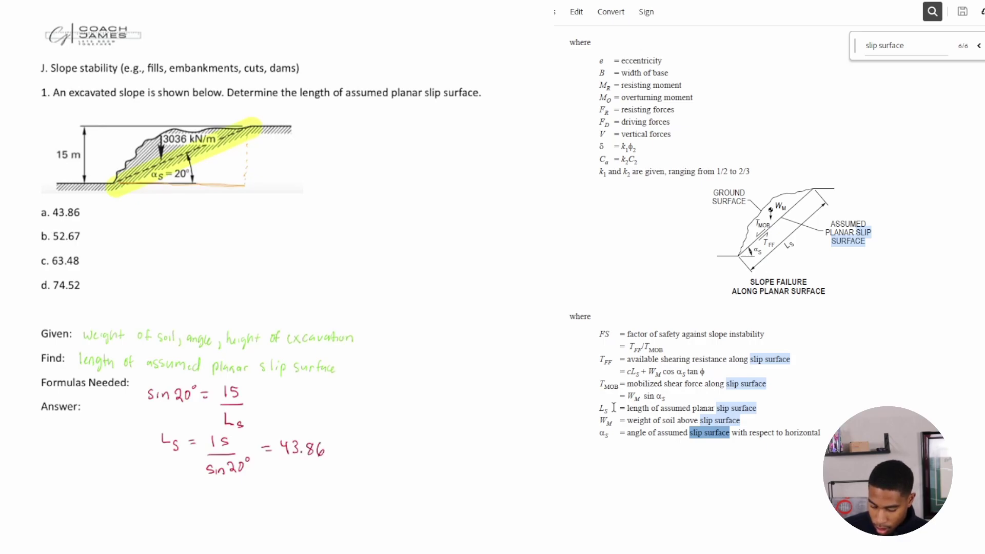
pyautogui.moveTo(332, 454); pyautogui.dragTo(347, 455)
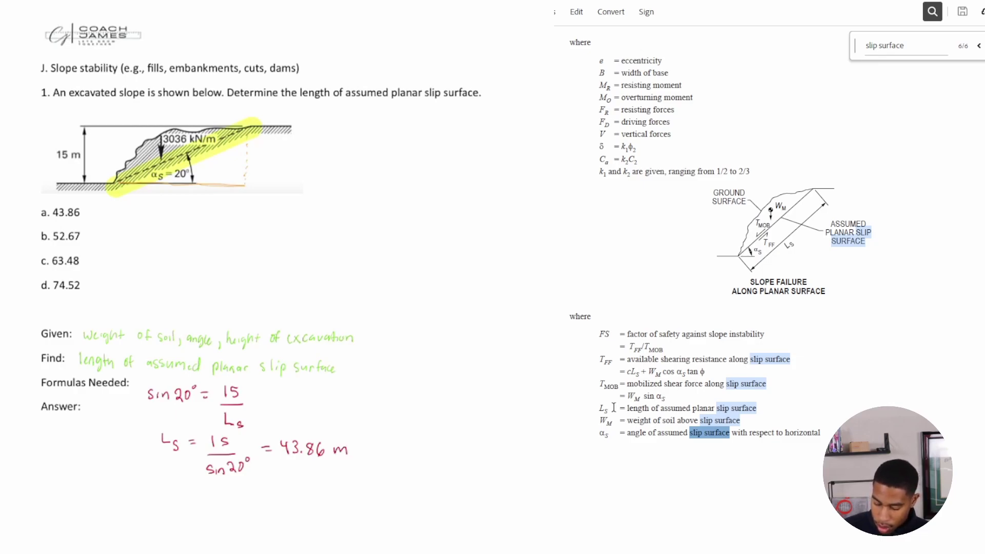
# Circle answer a. 43.86 and trace the slip surface in red on the diagram.
pyautogui.moveTo(45, 203)
pyautogui.mouseDown()
pyautogui.moveTo(56, 223)
pyautogui.moveTo(89, 208)
pyautogui.moveTo(39, 203)
pyautogui.mouseUp()
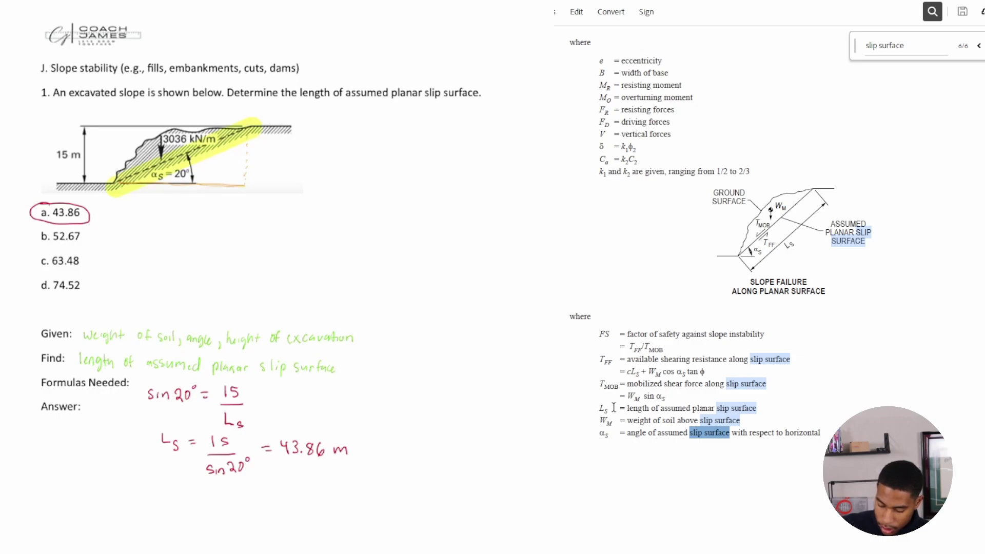
pyautogui.moveTo(118, 186); pyautogui.dragTo(241, 131)
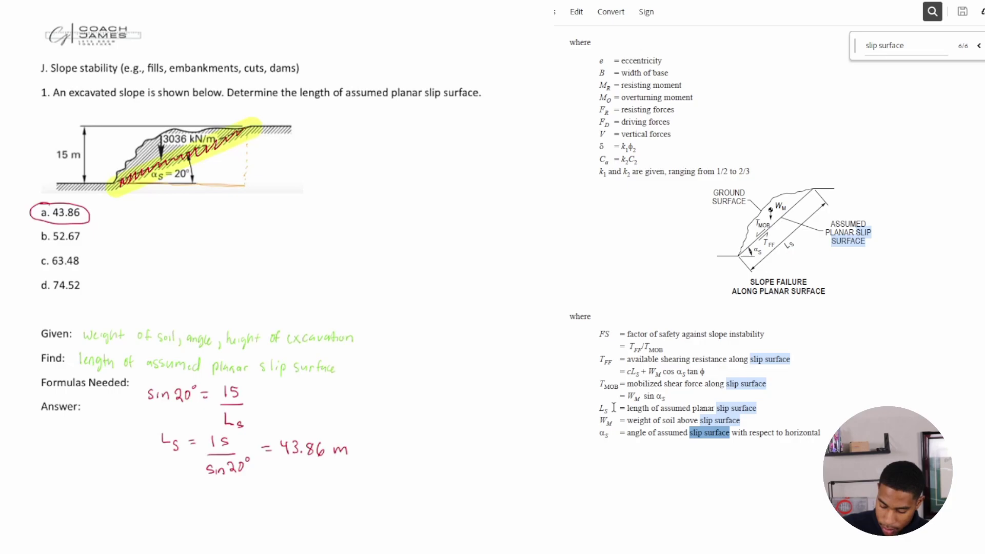
pyautogui.press('Escape')
pyautogui.hotkey('ctrl', 'z')
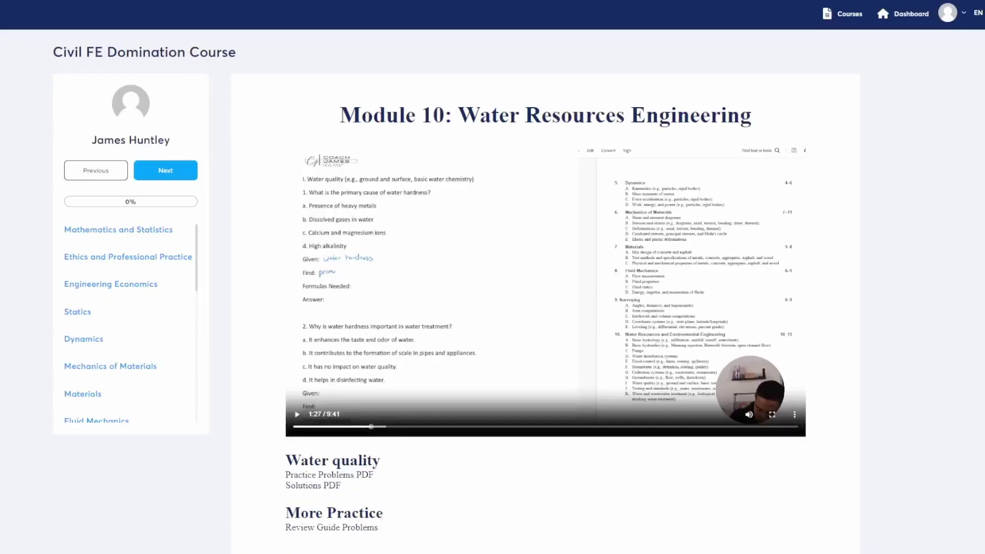
# Expand the sidebar topics from Mathematics and Statistics through Water Resources and Environmental Engineering.
pyautogui.scroll(-2, 264, 229)
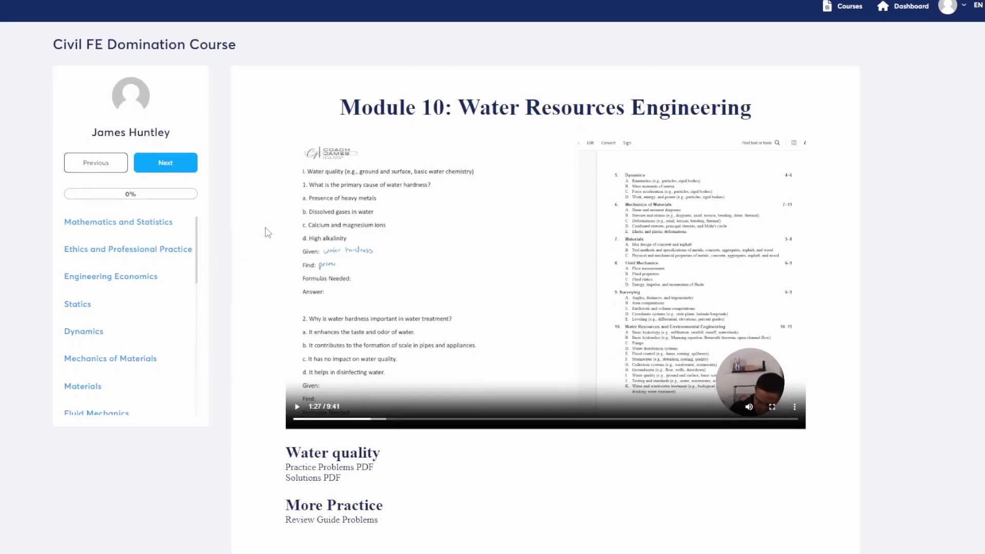
pyautogui.scroll(2, 267, 232)
pyautogui.scroll(-1, 242, 253)
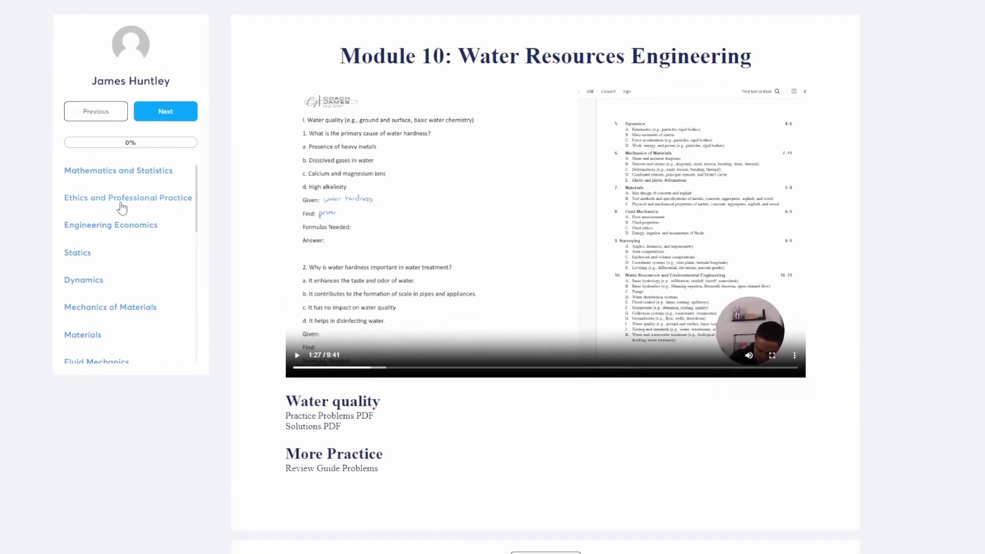
pyautogui.click(112, 174)
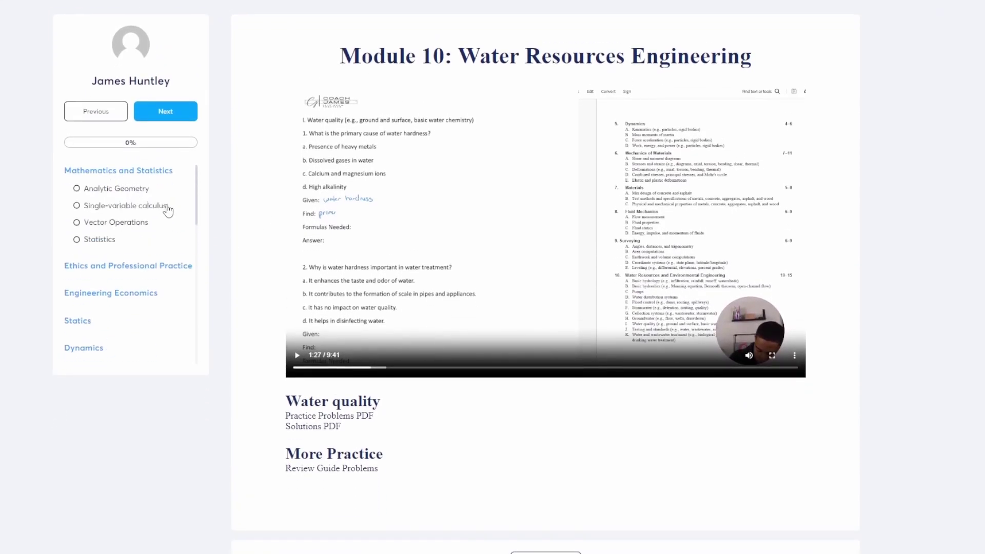
pyautogui.click(132, 265)
pyautogui.scroll(-3, 132, 275)
pyautogui.click(121, 246)
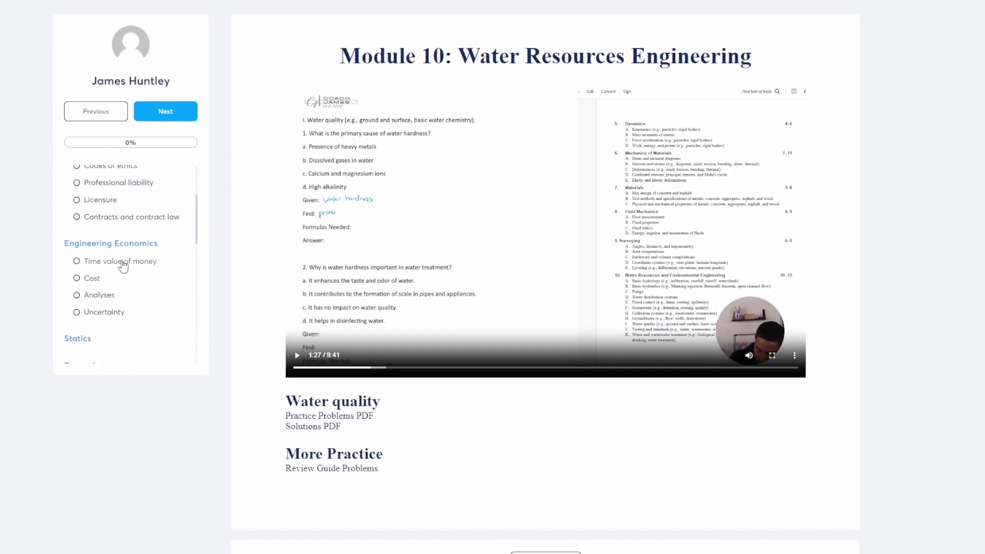
pyautogui.scroll(-1, 100, 300)
pyautogui.click(98, 309)
pyautogui.scroll(-2, 103, 309)
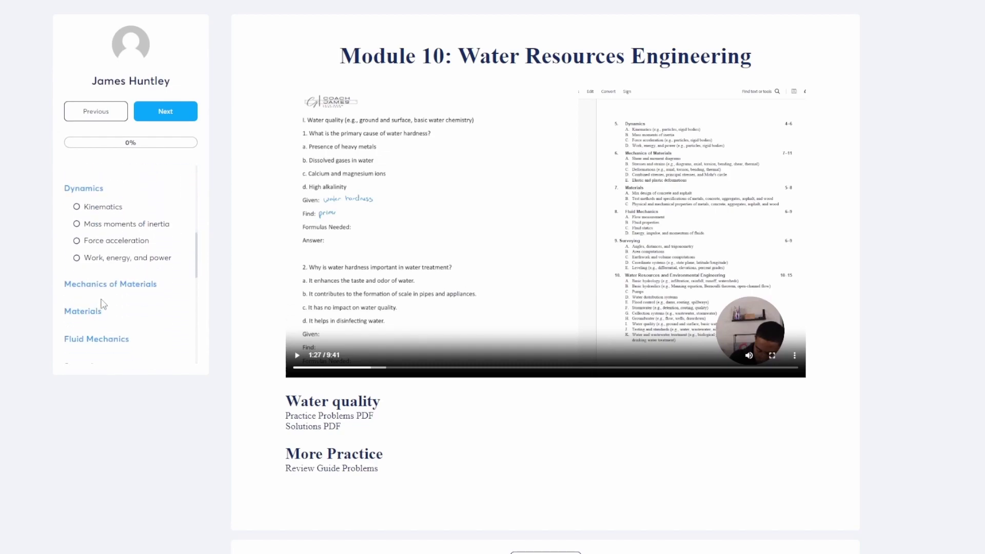
pyautogui.click(105, 287)
pyautogui.scroll(-4, 97, 313)
pyautogui.click(97, 322)
pyautogui.scroll(-1, 100, 308)
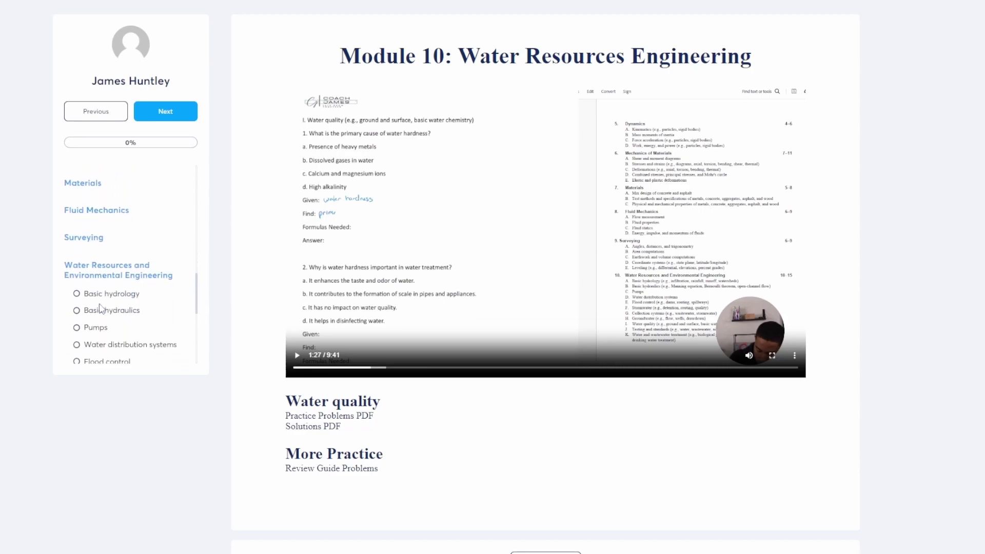
pyautogui.scroll(-5, 105, 278)
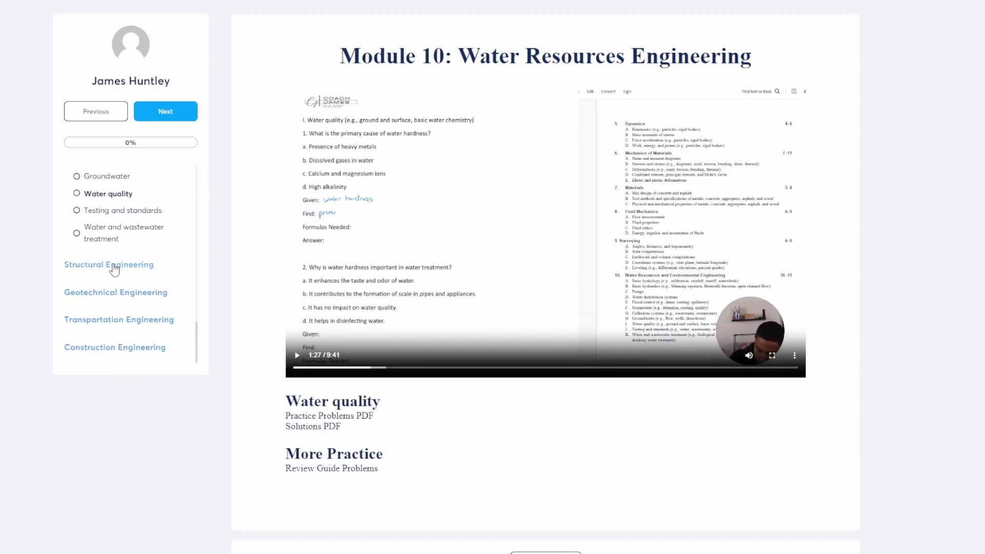
# Open Structural Engineering > Design of steel components and start its lesson video.
pyautogui.click(114, 266)
pyautogui.scroll(-5, 117, 277)
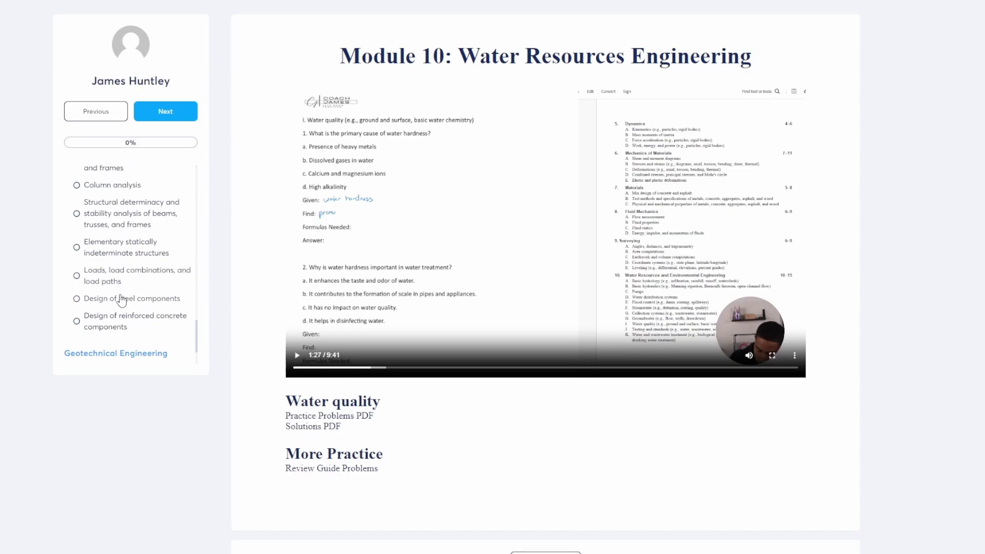
pyautogui.click(121, 297)
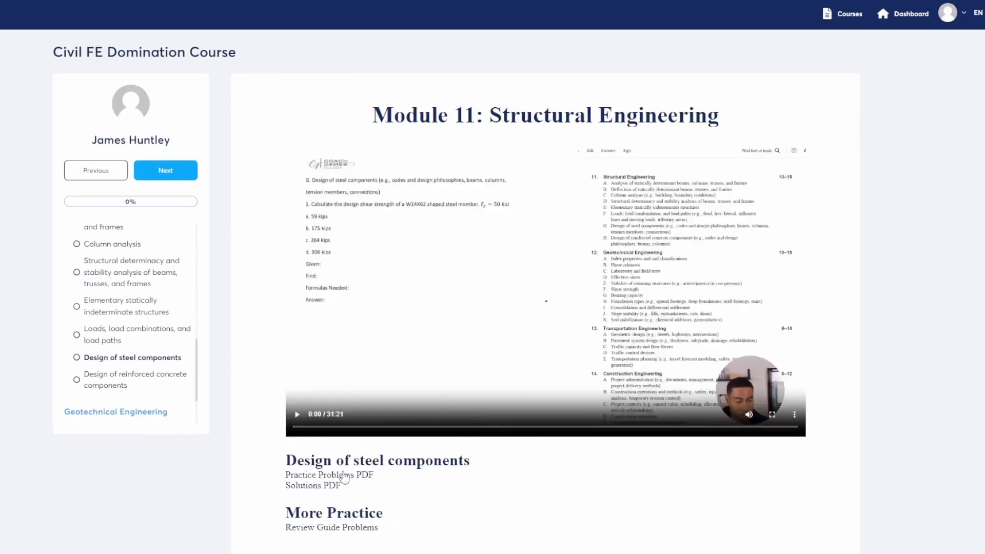
pyautogui.click(297, 414)
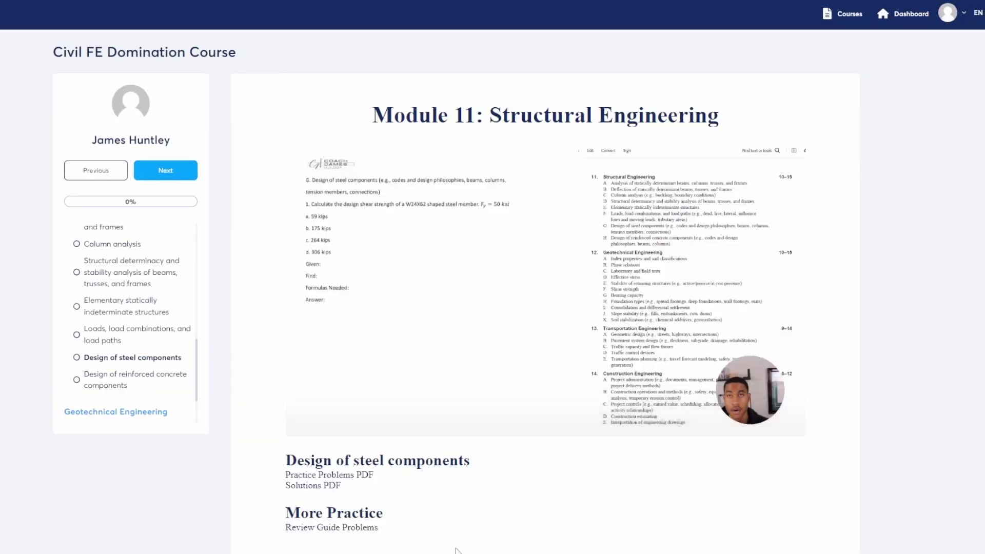
pyautogui.scroll(-1, 362, 474)
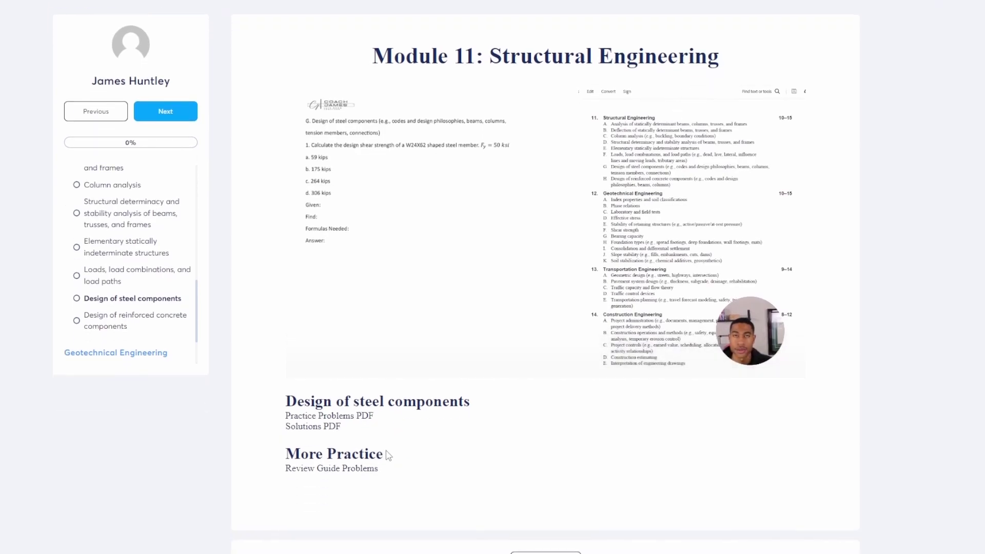
# Open the Structural Engineering Practice Problems PDF and scroll through it.
pyautogui.click(346, 420)
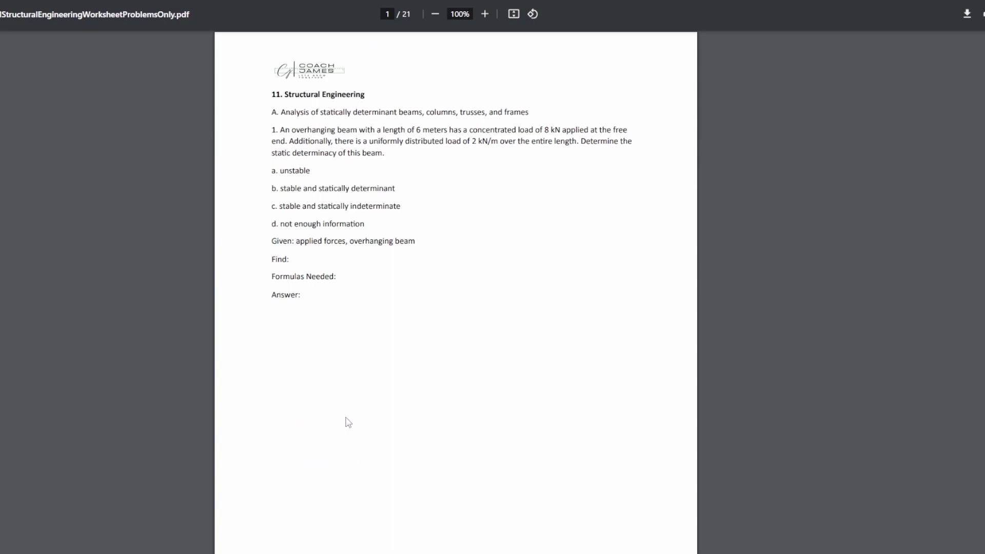
pyautogui.scroll(-10, 386, 320)
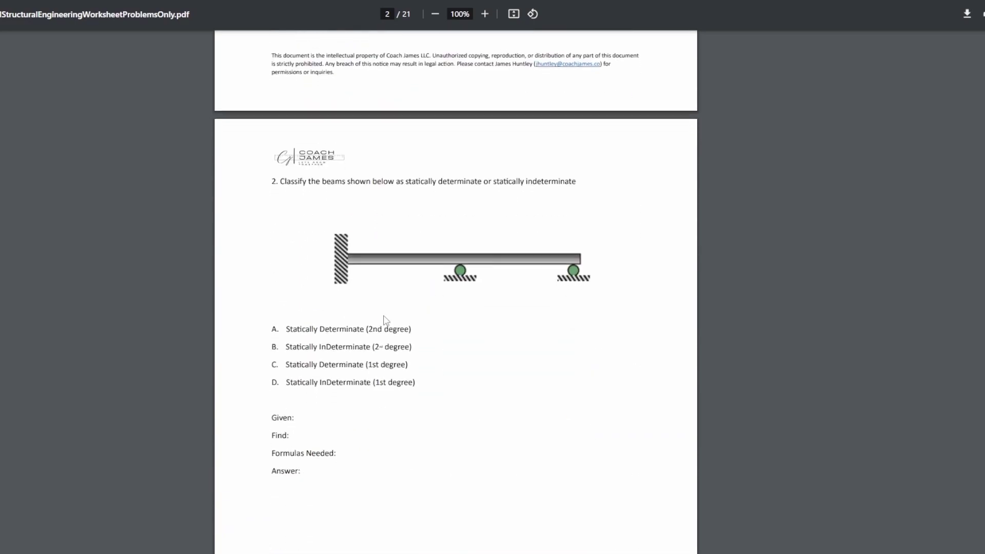
pyautogui.scroll(-15, 385, 320)
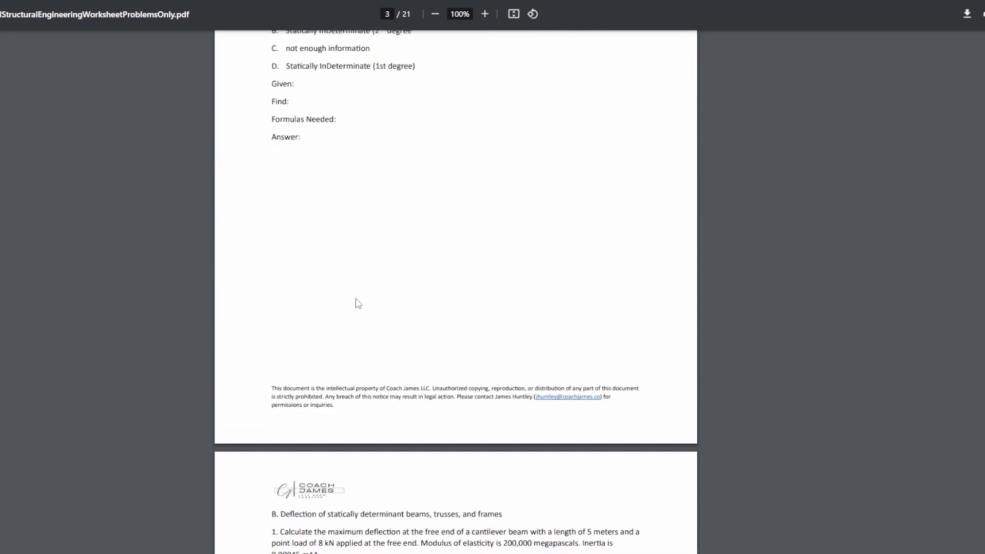
# Return to the Module 11 page and open the Solutions PDF, scrolling to page 2.
pyautogui.hotkey('alt', 'Left')
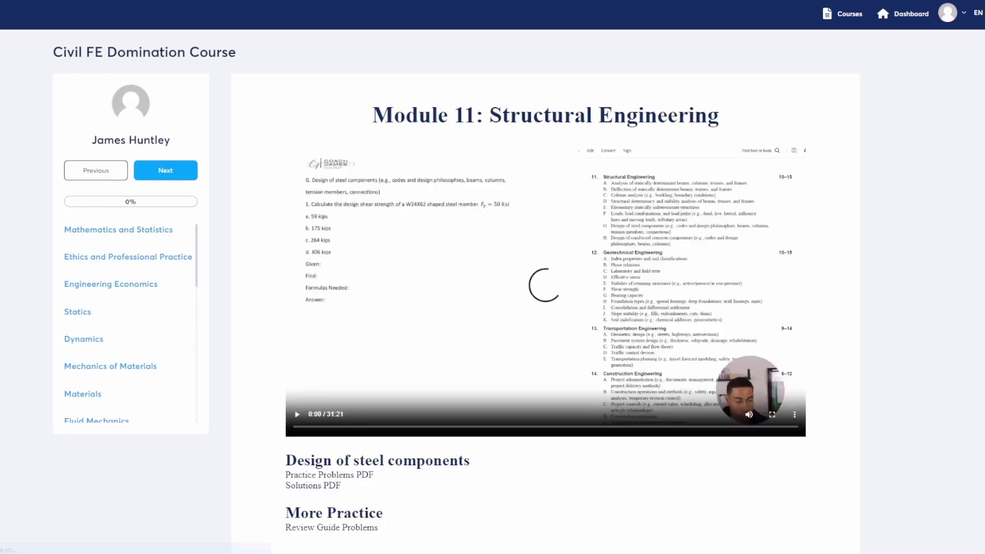
pyautogui.scroll(-1, 338, 462)
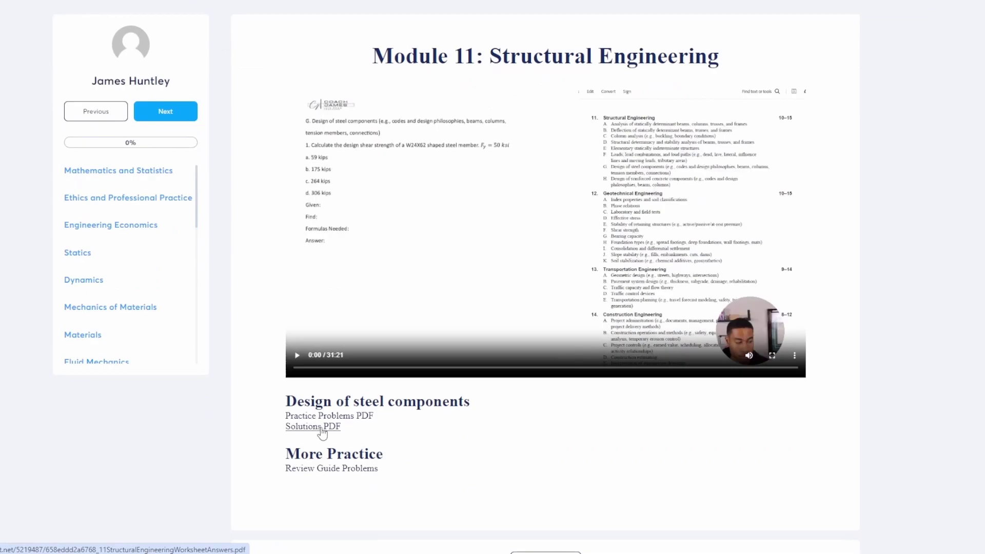
pyautogui.click(321, 429)
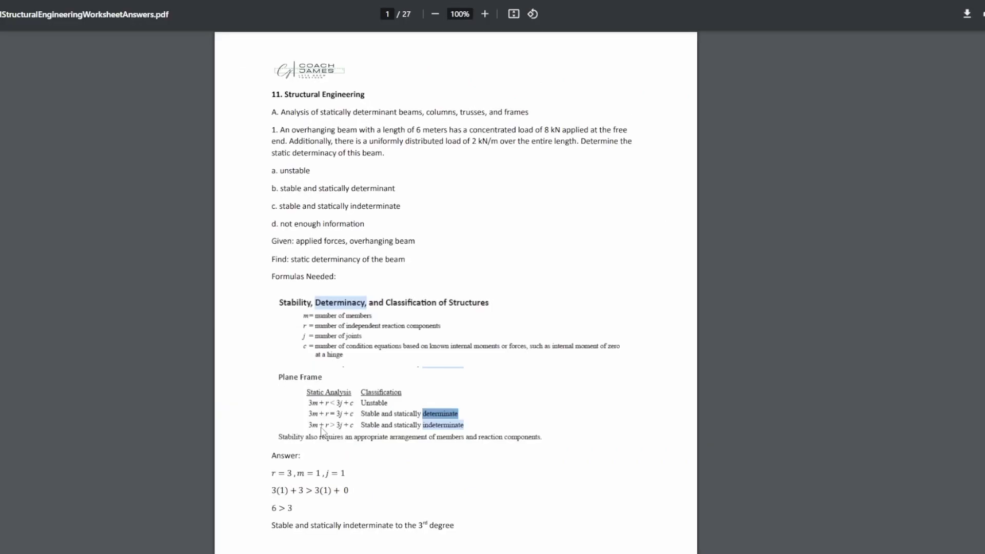
pyautogui.scroll(-10, 326, 425)
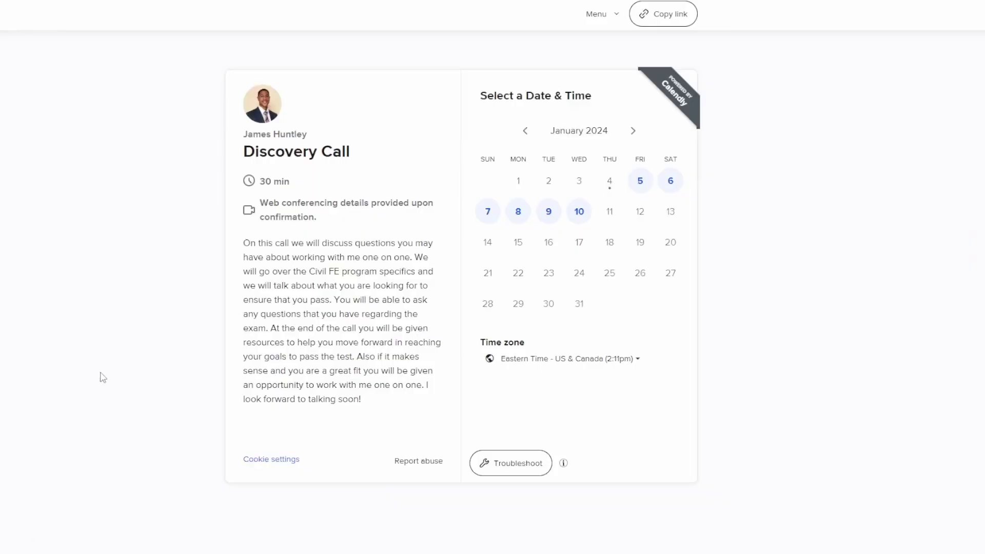
# Book the 9:30pm Discovery Call on Monday, January 8, 2024 and begin entering the attendee's name.
pyautogui.click(522, 217)
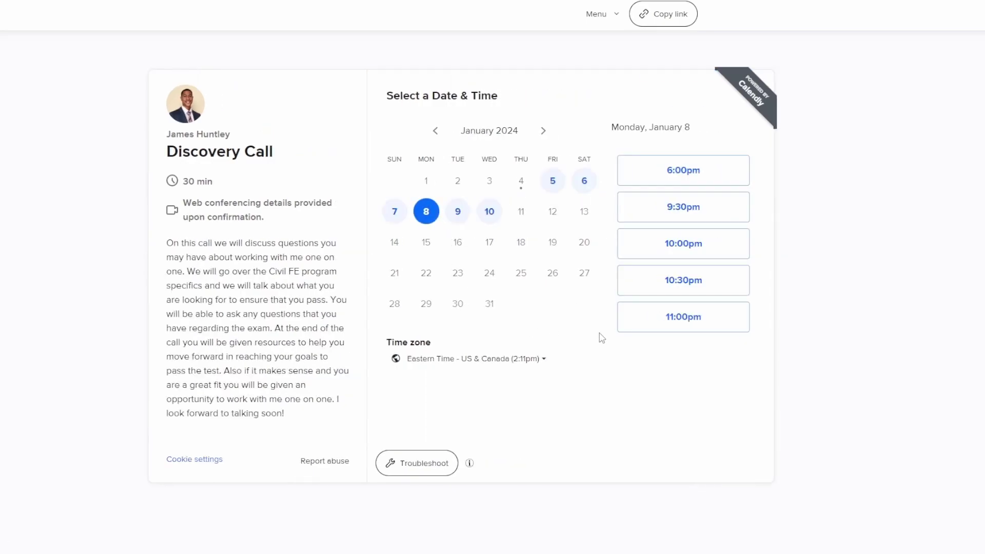
pyautogui.click(702, 215)
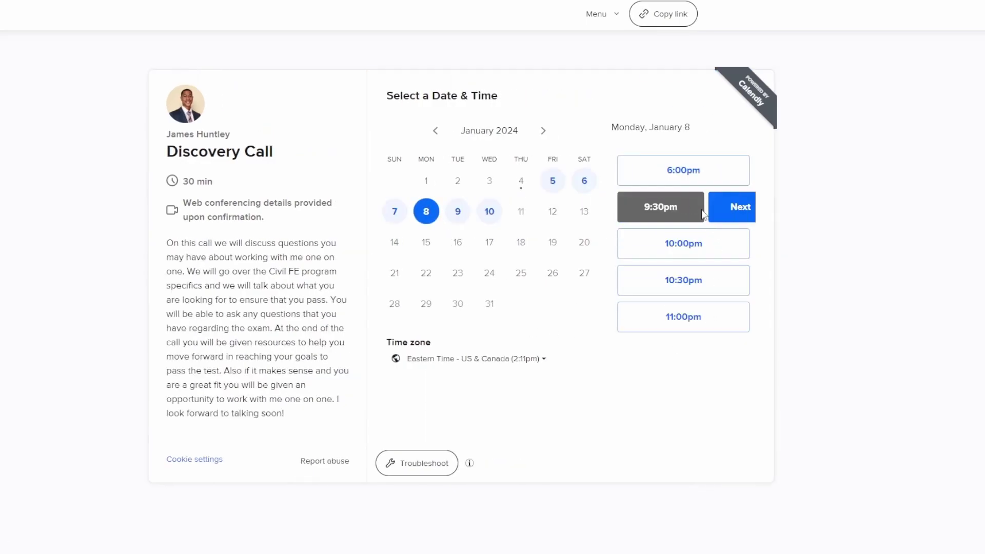
pyautogui.click(709, 215)
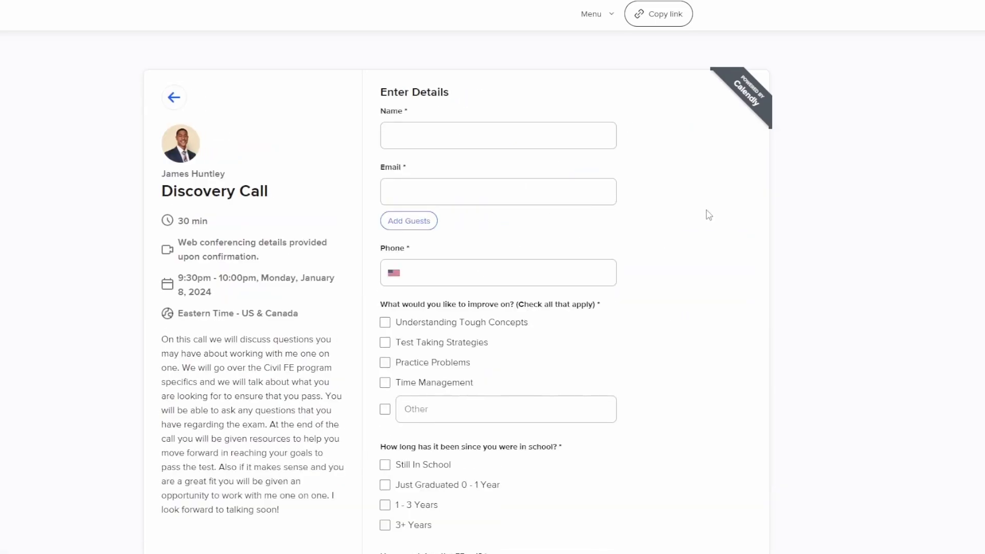
pyautogui.click(484, 143)
pyautogui.write('J')
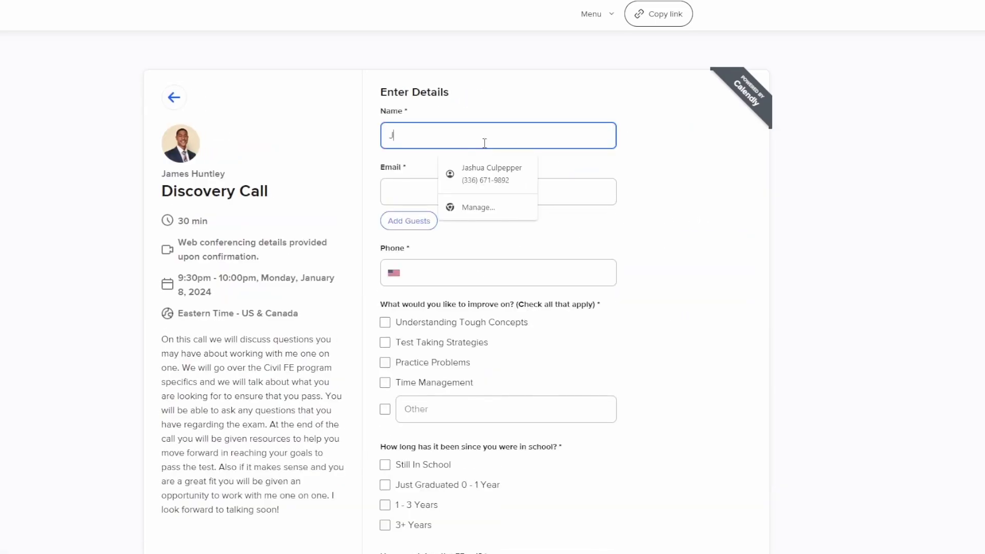